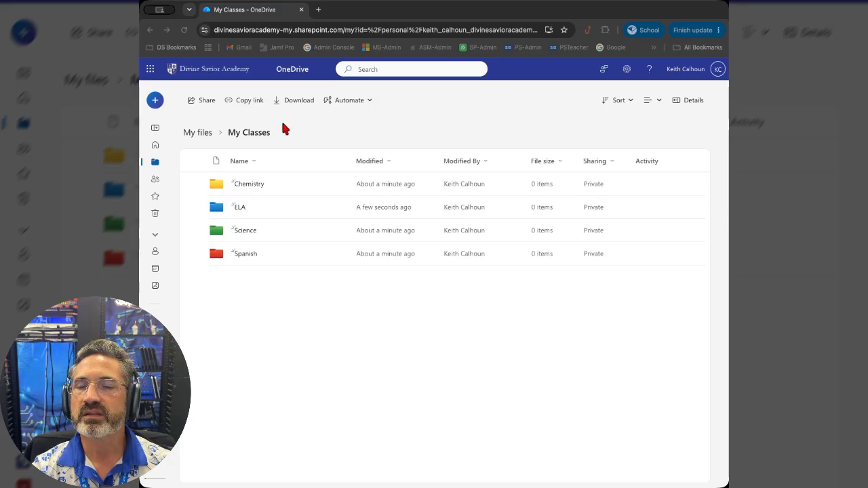
left_click(157, 102)
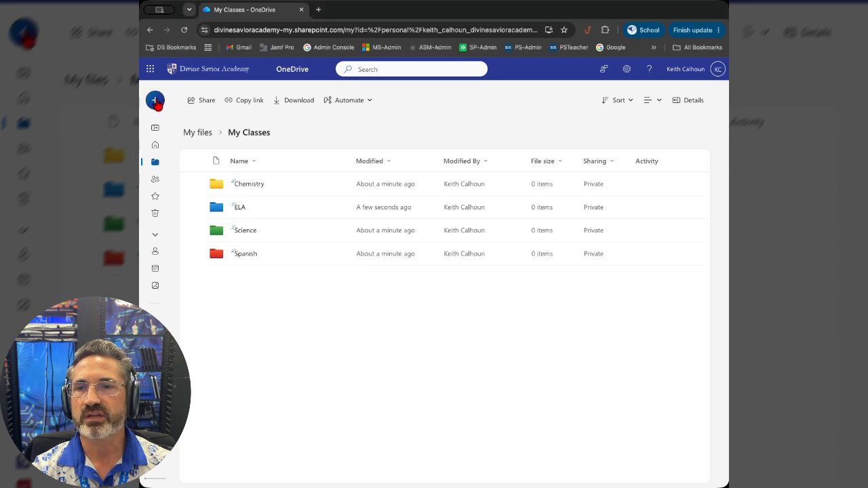
left_click(155, 100)
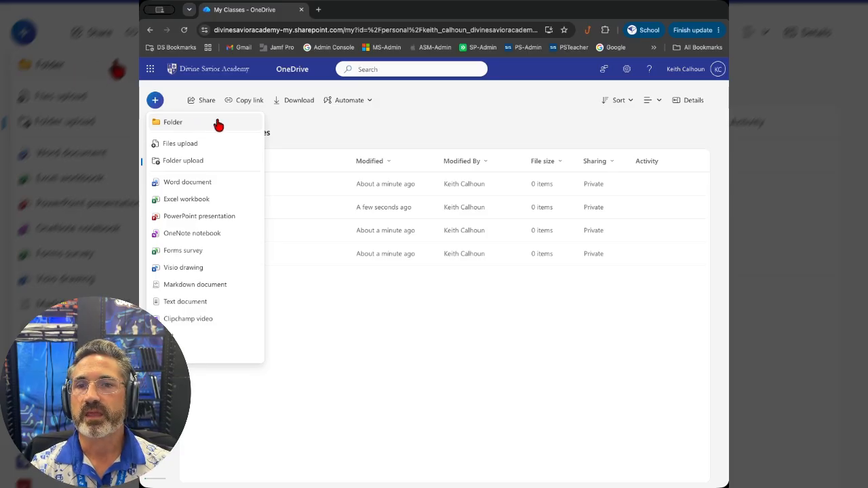
left_click(353, 347)
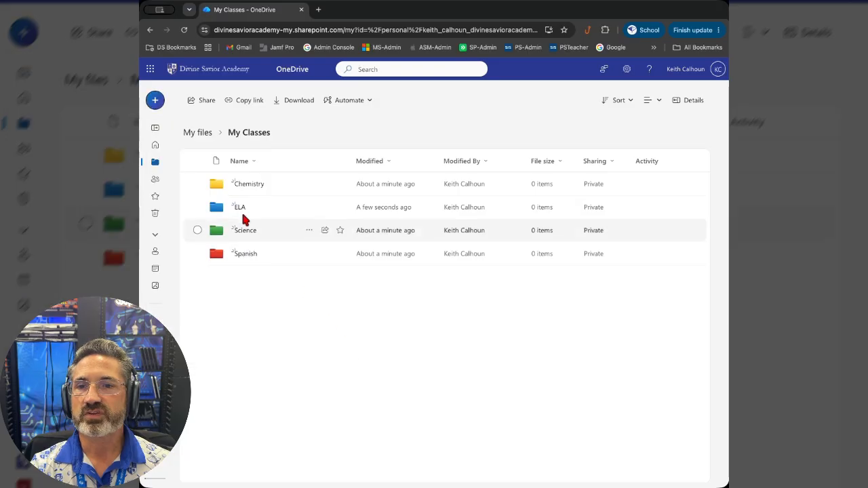
Step: Create a purple folder named Math inside the My Classes folder
left_click(155, 101)
left_click(157, 121)
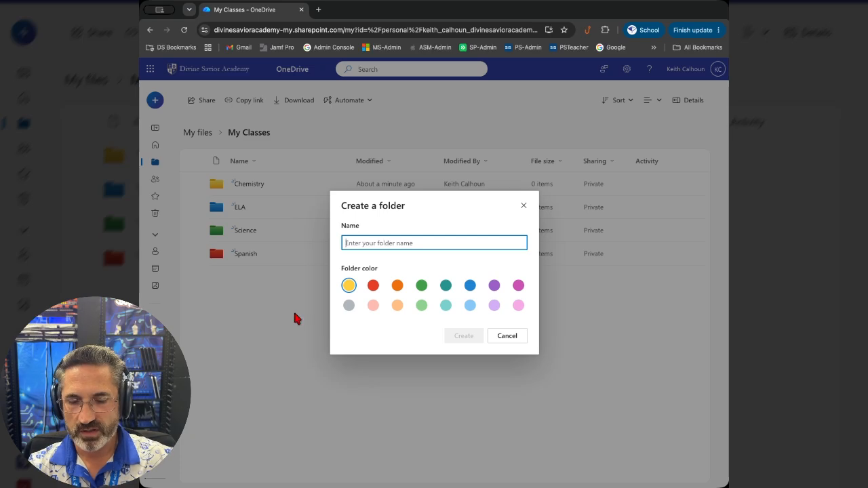
type("Mat")
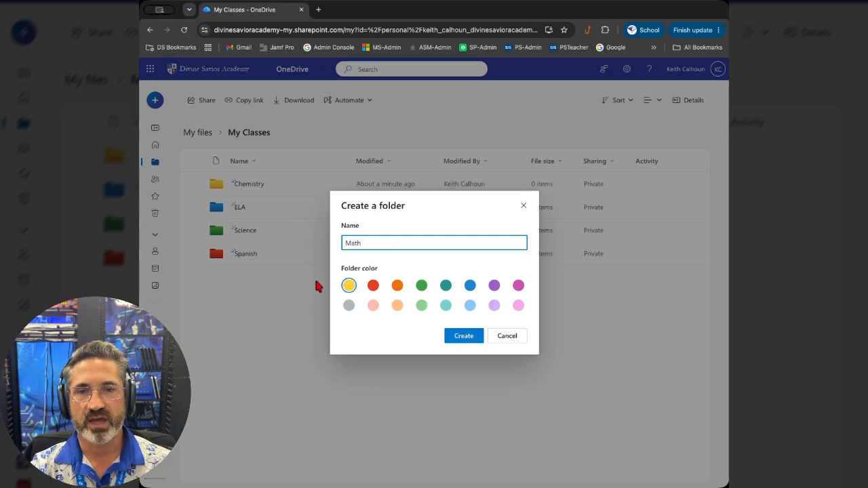
type("h")
left_click(398, 286)
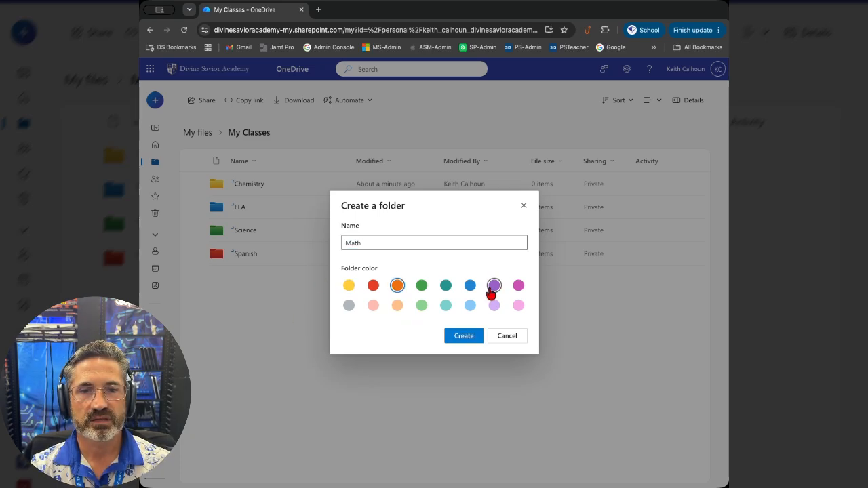
left_click(493, 286)
left_click(460, 340)
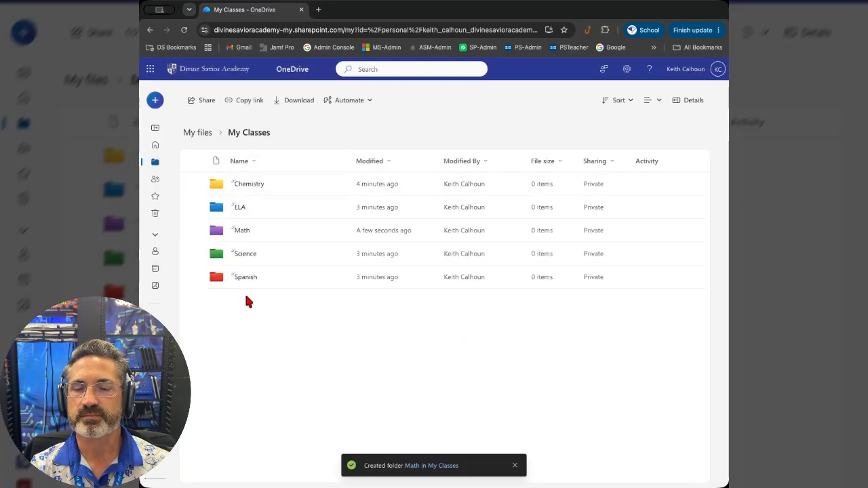
Step: Create an orange folder named Robotics inside the My Classes folder
left_click(154, 100)
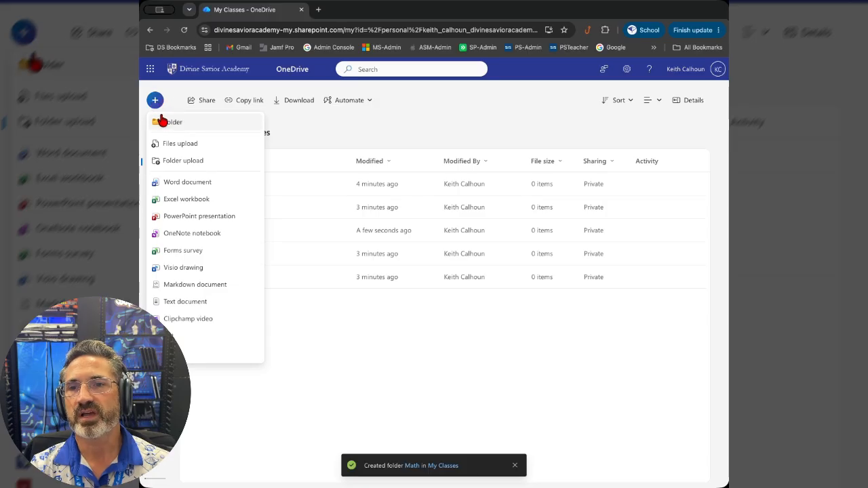
left_click(169, 122)
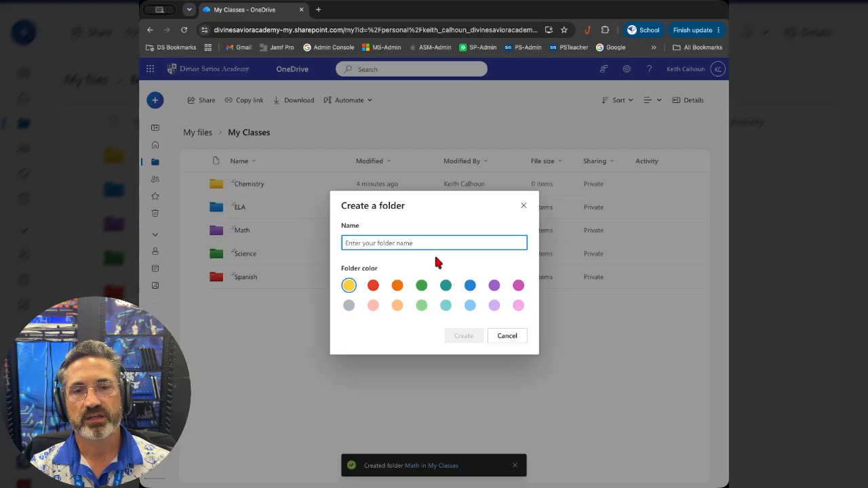
left_click(397, 285)
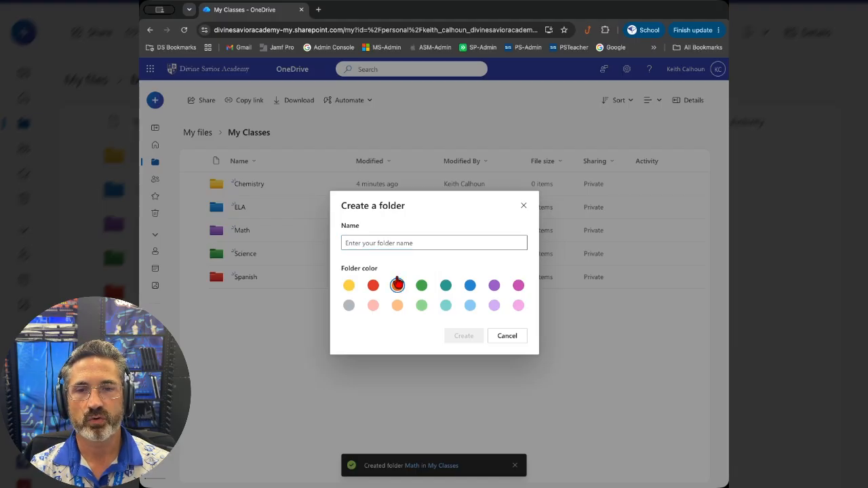
left_click(360, 239)
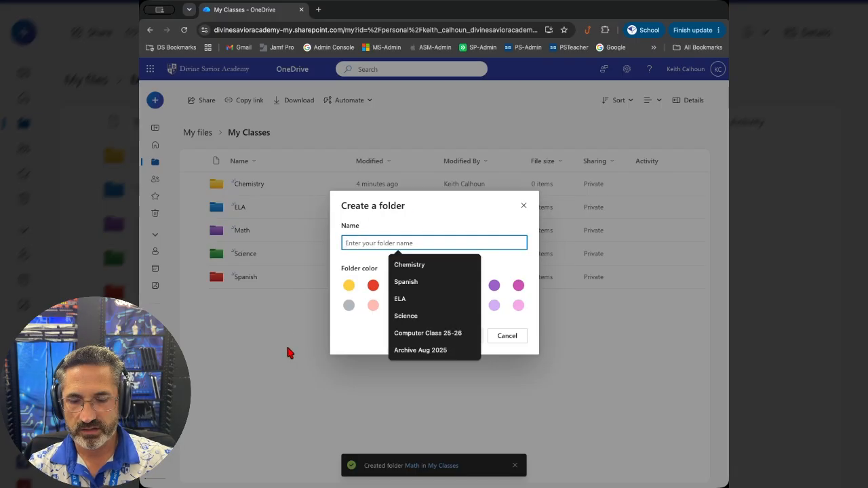
type("Robotics")
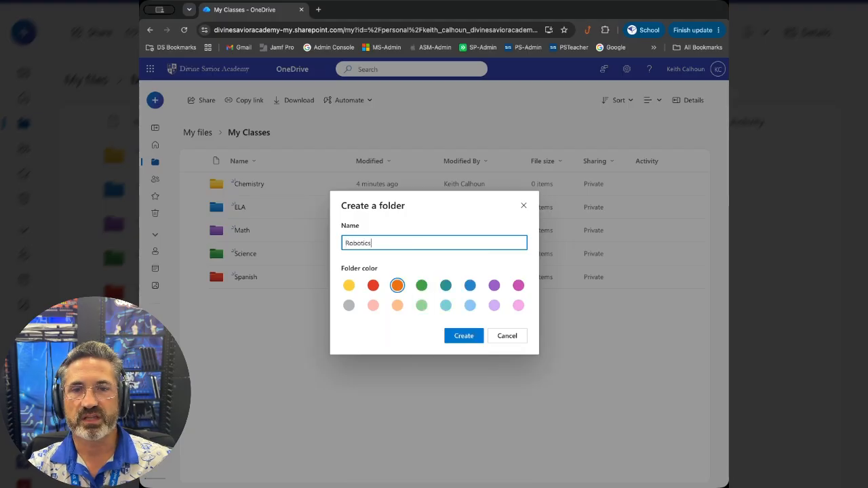
left_click(464, 336)
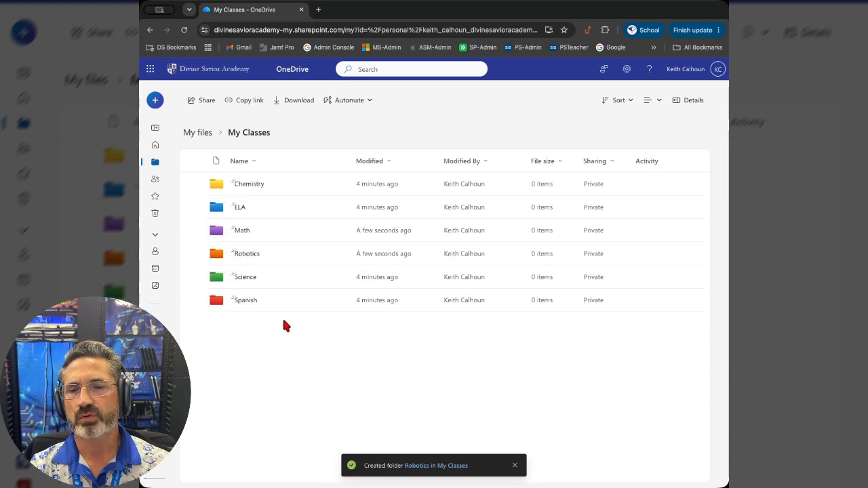
Step: Create a Word document in the ELA folder and enter "Write your paragraphs, take some notes, etc." as its text
left_click(236, 207)
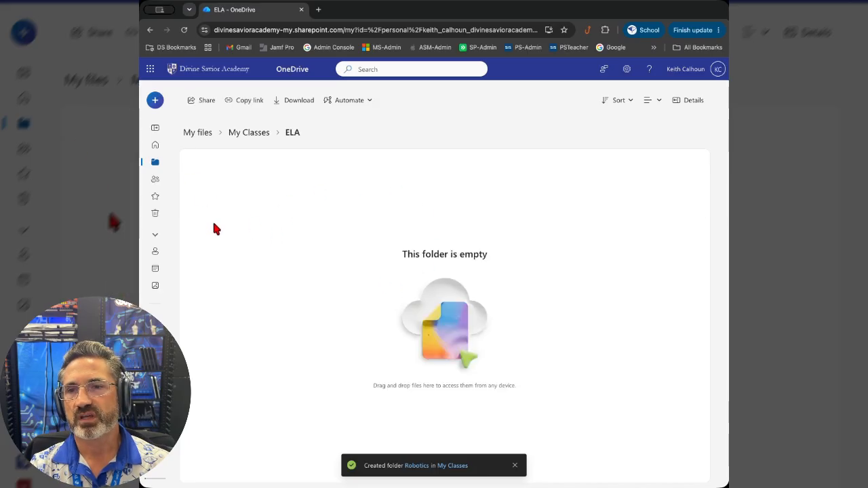
left_click(155, 100)
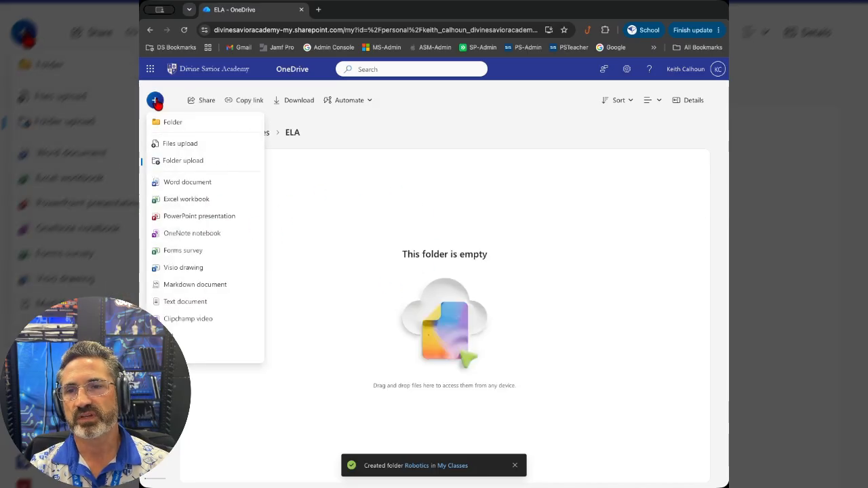
left_click(186, 181)
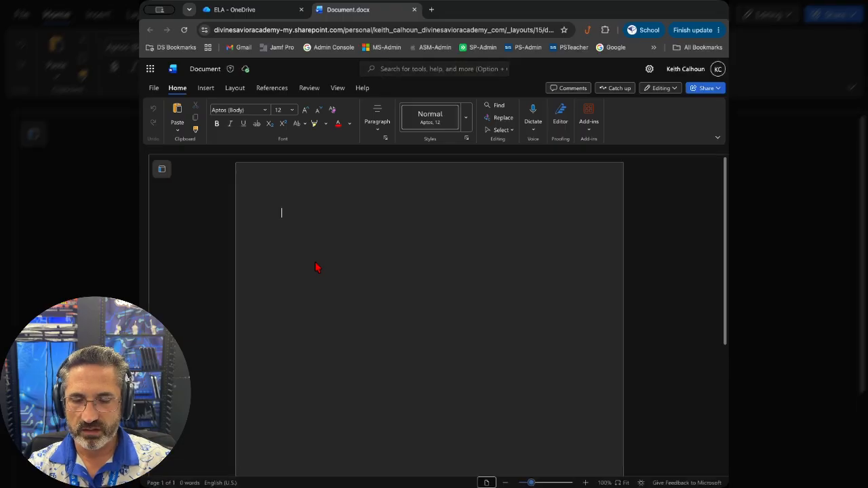
type("Write you")
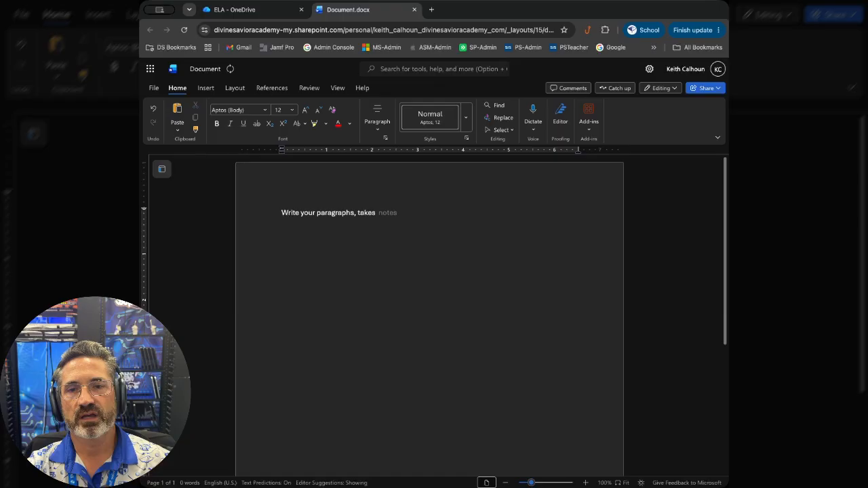
type("r paragraphs, take some notes, etc.")
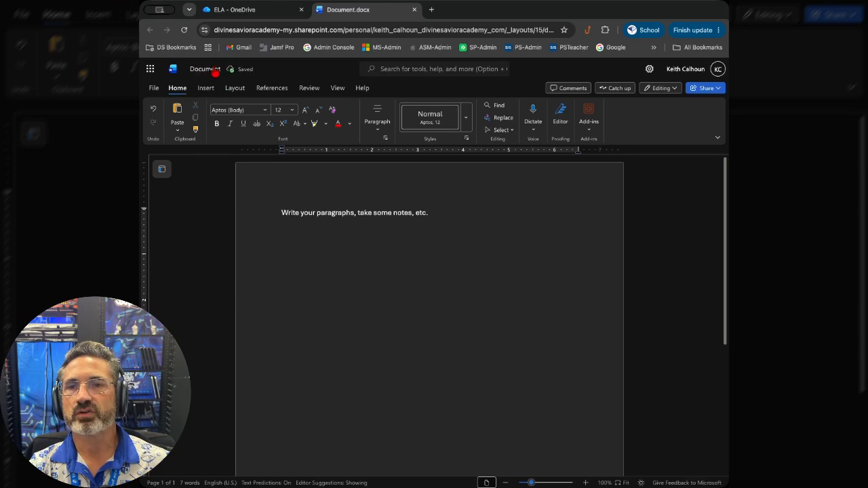
Step: Rename the Word document as the author's surname followed directly by TheCG
left_click(207, 68)
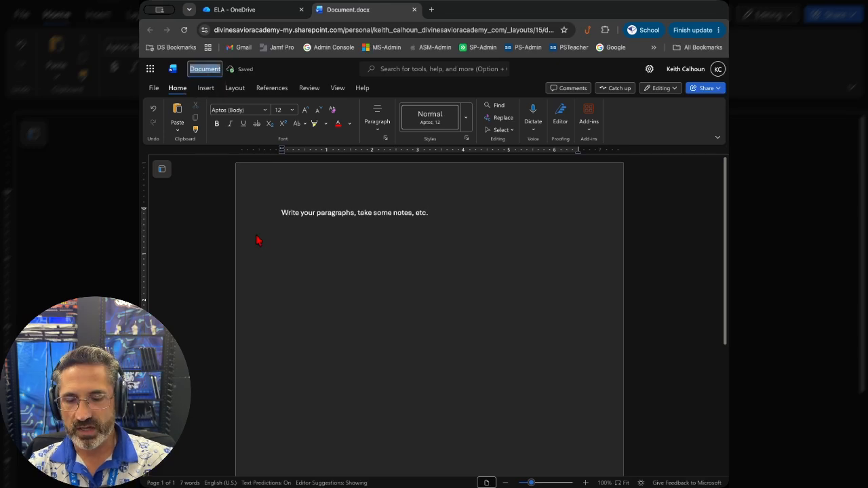
type("CalhounTEH")
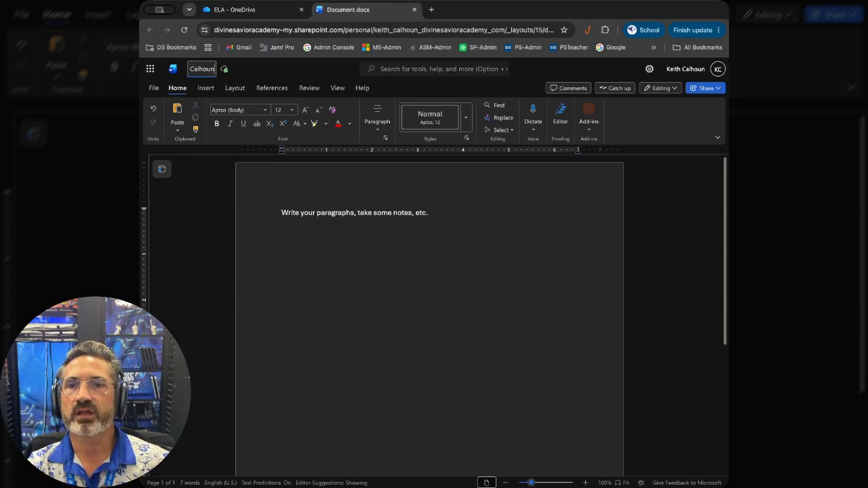
key("BackSpace")
key("BackSpace")
type("heCG")
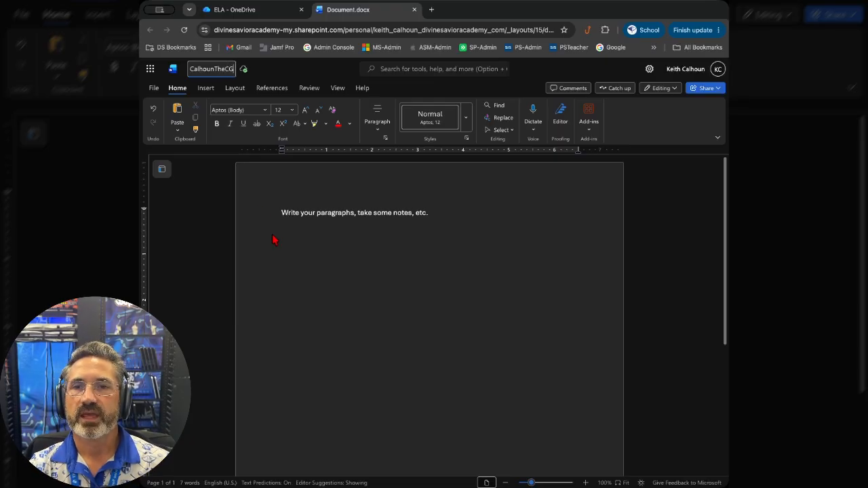
key("Return")
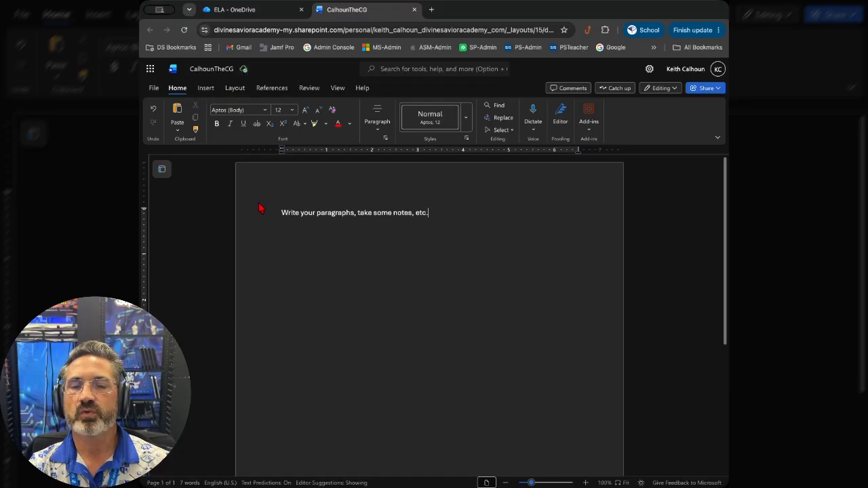
Step: Open the owner's OneDrive from the document's file location and move the recent surname-plus-CG Word document into the My Classes ELA folder
left_click(244, 70)
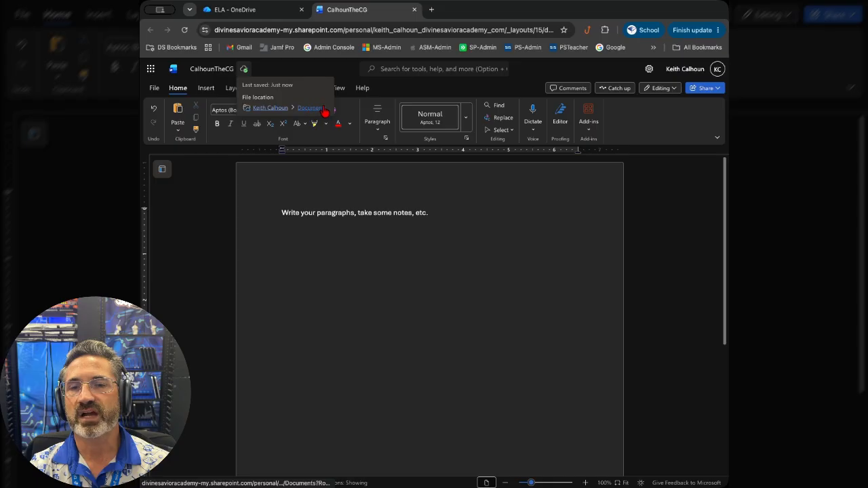
left_click(269, 109)
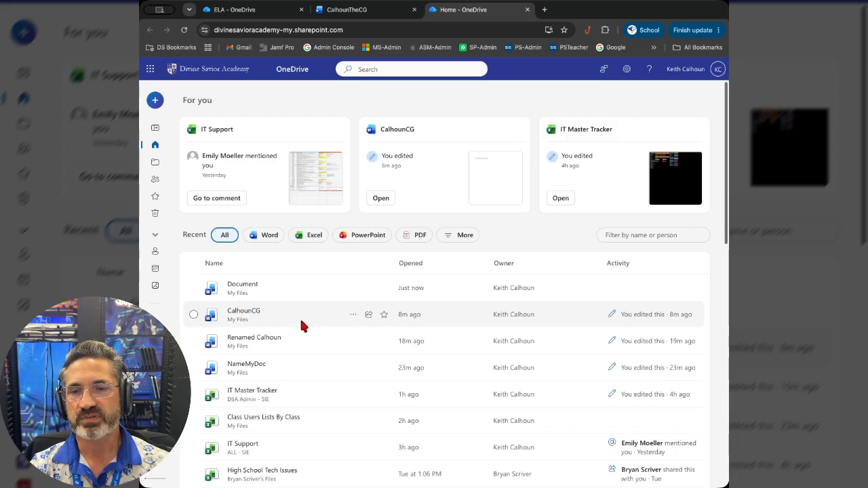
left_click(353, 317)
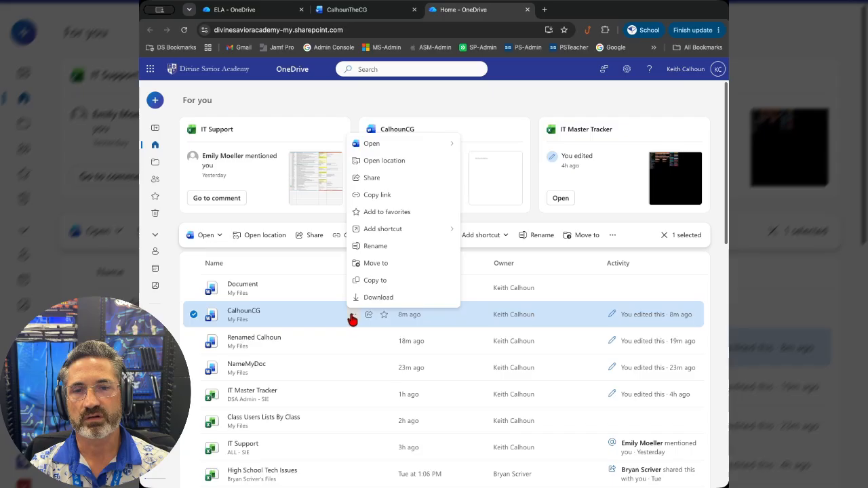
left_click(380, 263)
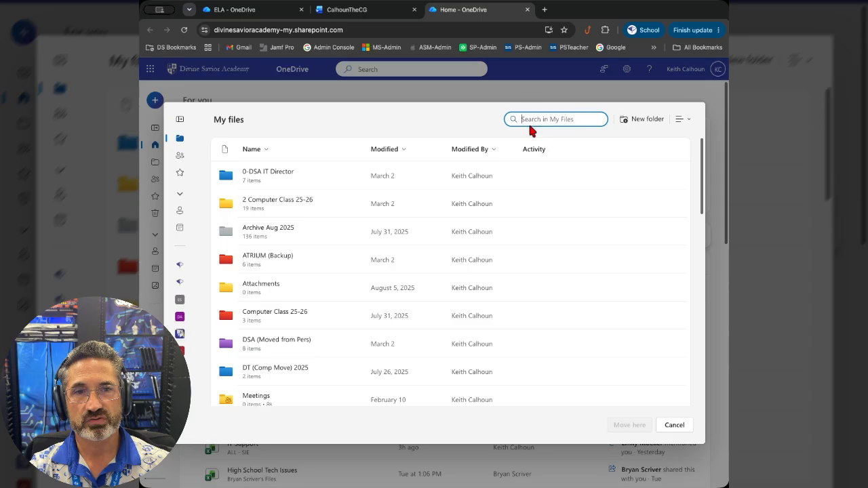
scroll(527, 325, "down", 10)
scroll(527, 324, "up", 10)
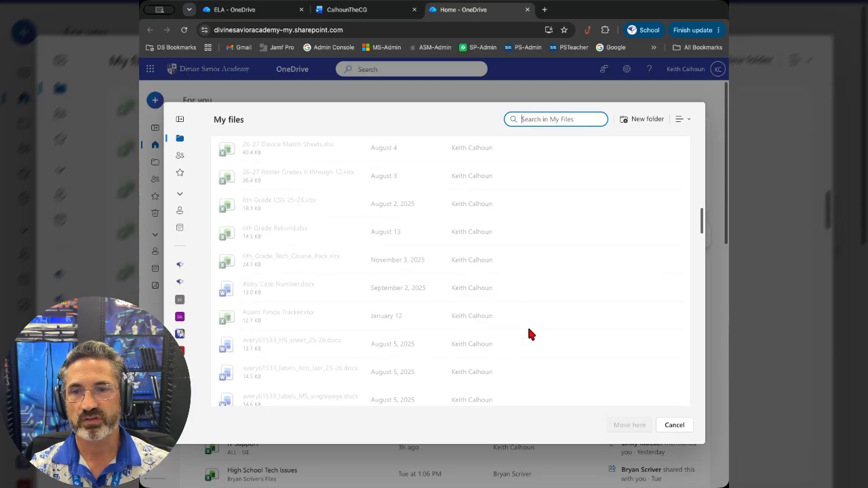
type("ELA")
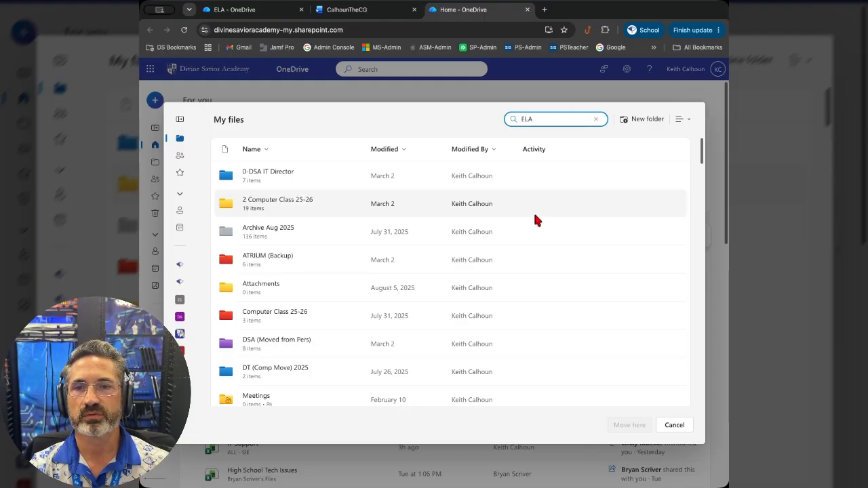
key("Return")
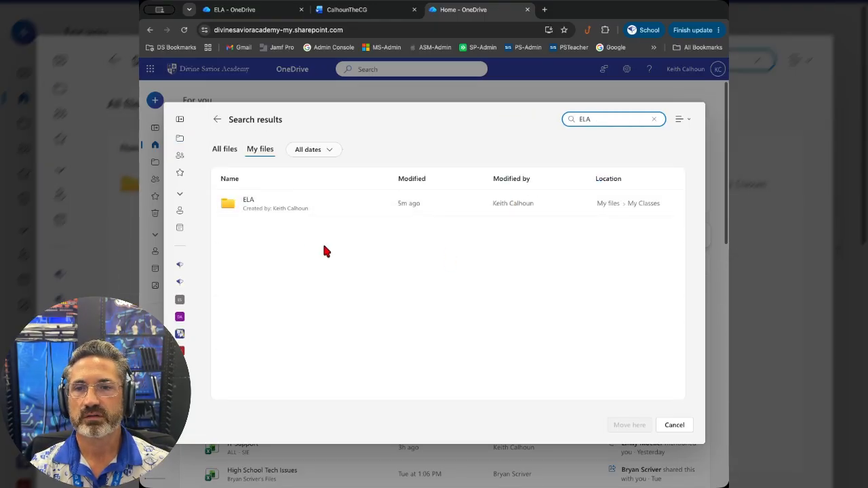
left_click(249, 202)
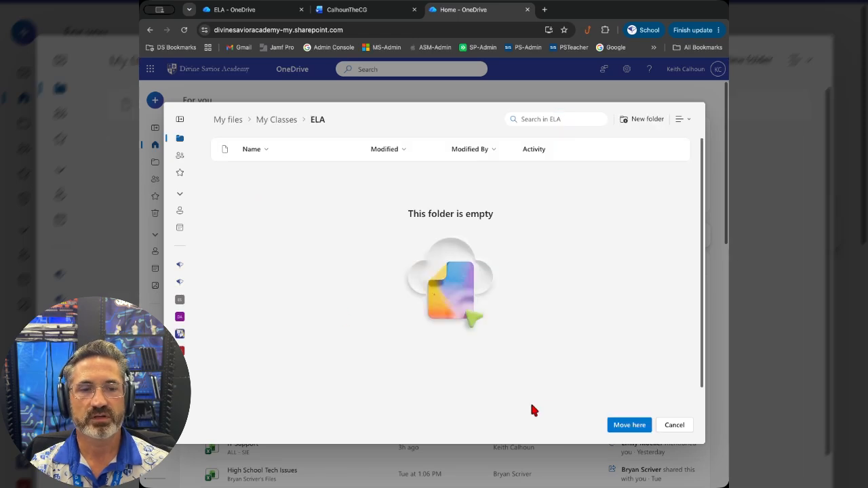
left_click(629, 425)
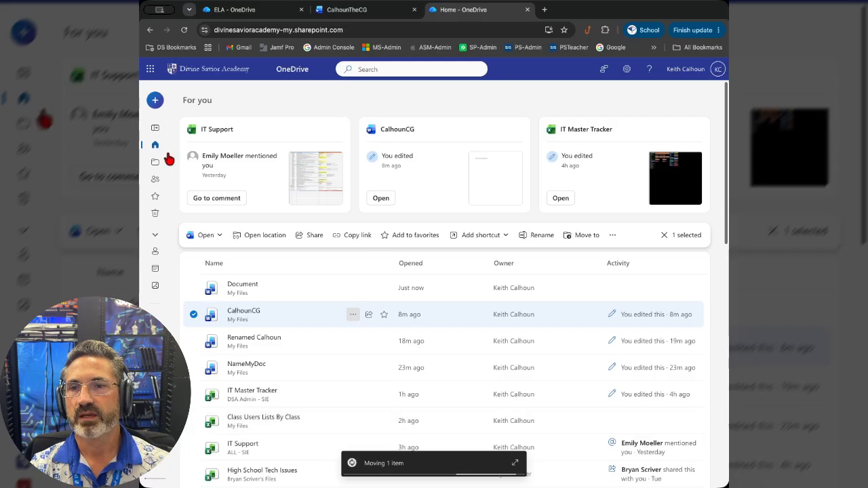
Step: Open the ELA folder inside My Classes and create a new Excel workbook there
left_click(155, 163)
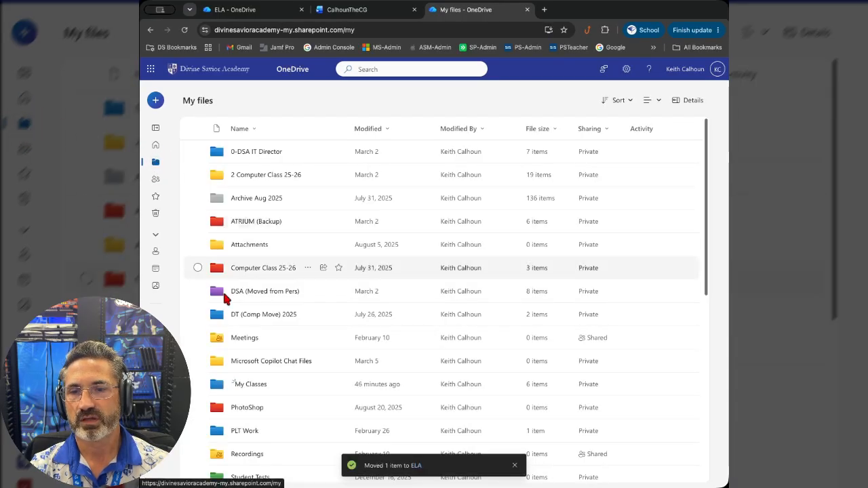
left_click(249, 386)
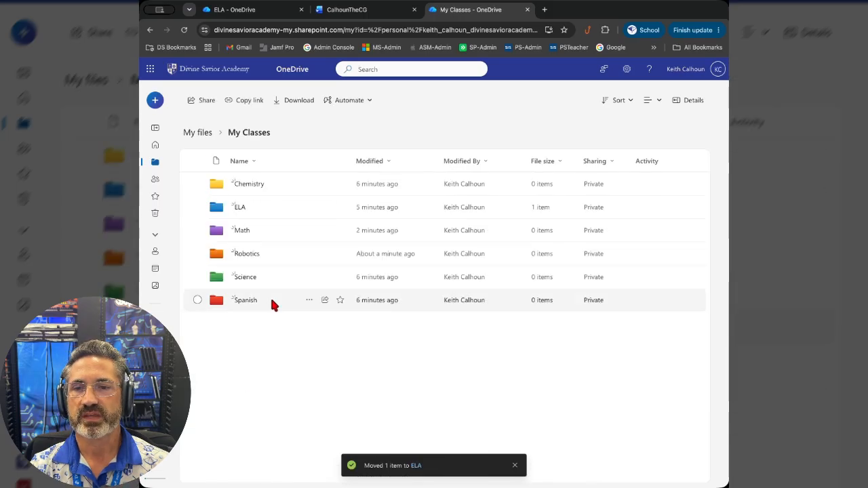
left_click(239, 208)
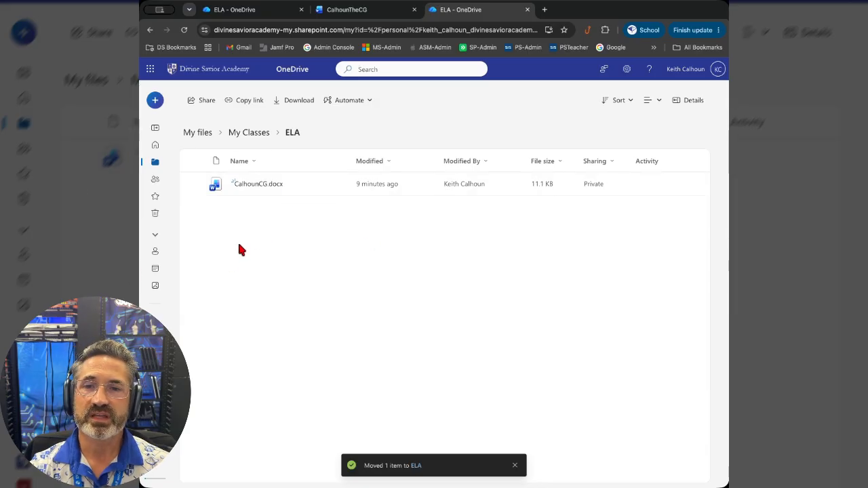
left_click(155, 102)
left_click(179, 197)
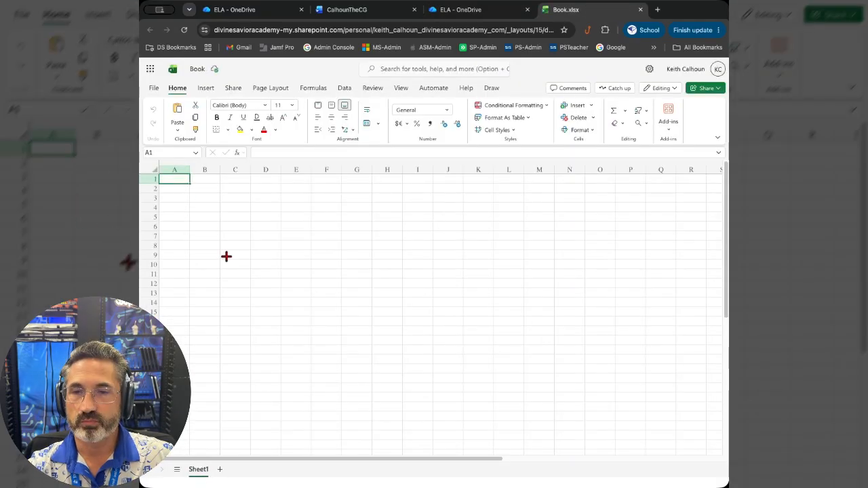
Step: Enter the values 1, 2 and 3 in cells A1 to A3 of the new workbook
type("1")
key("Return")
type("2")
key("Return")
type("3")
key("Return")
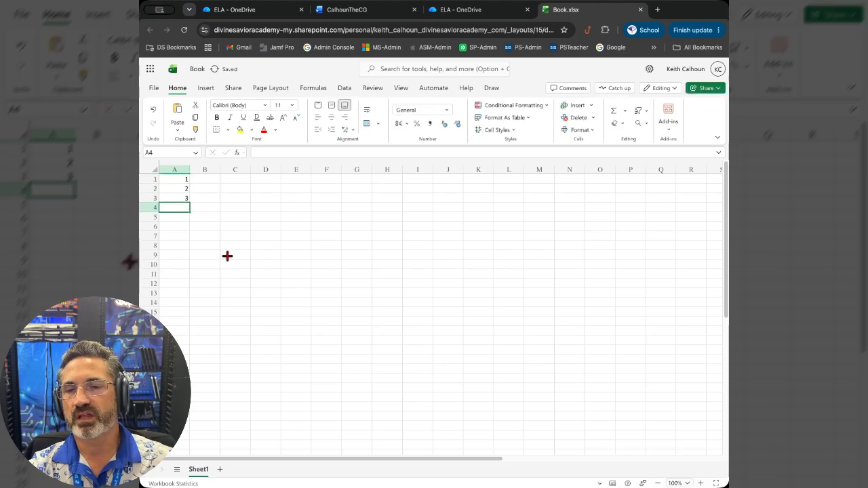
Step: Rename the workbook as the author's surname followed directly by CG and check its file location
left_click(195, 67)
type("Calhoun")
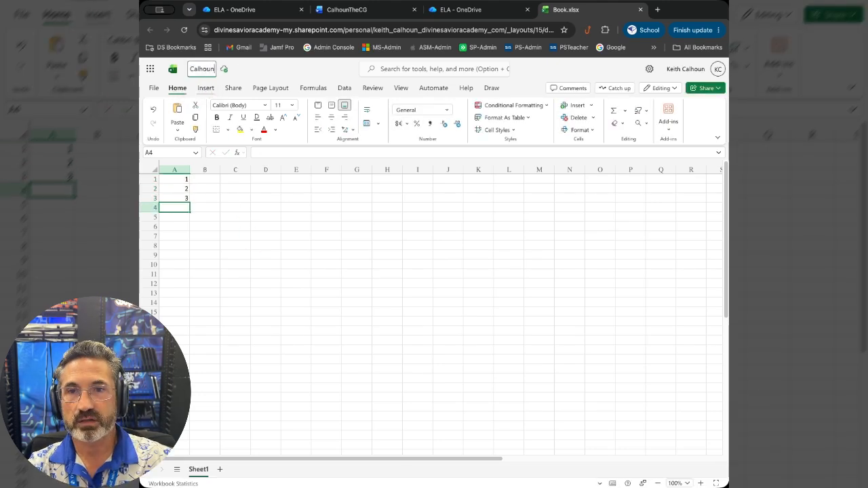
type("CG")
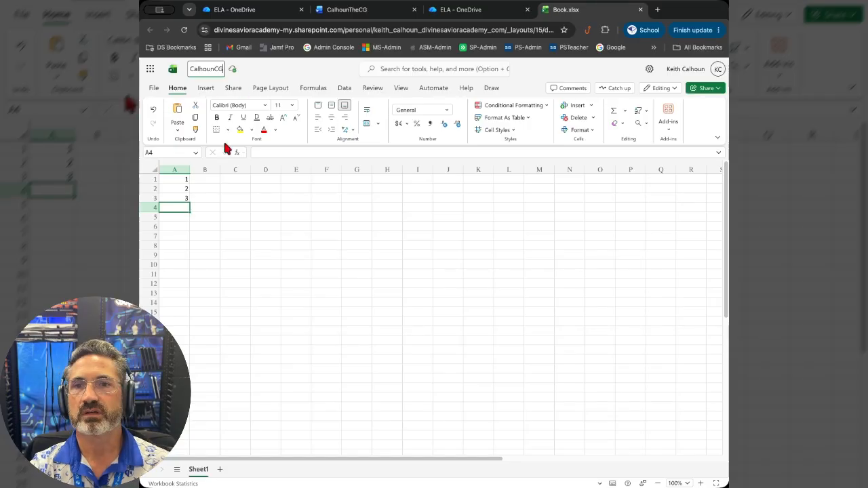
key("Return")
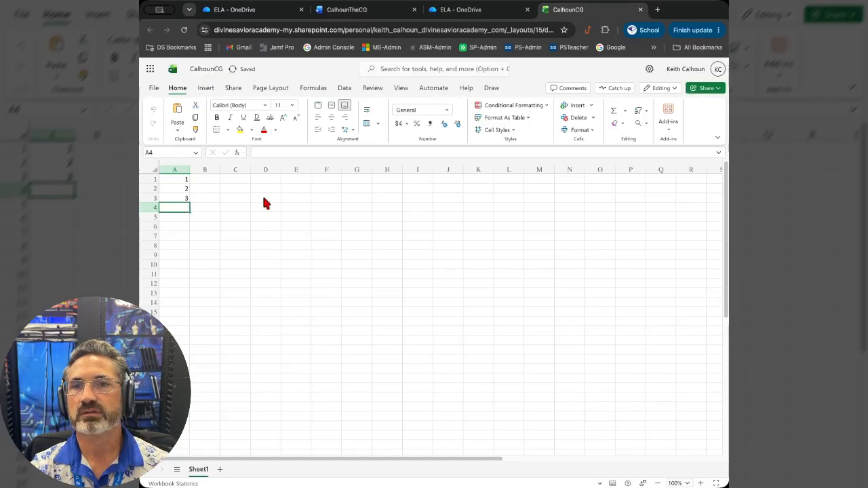
mouse_move(234, 72)
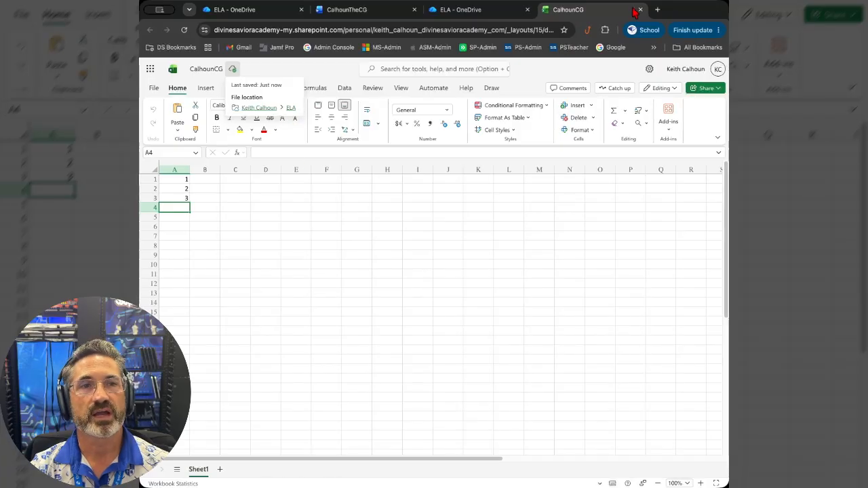
Step: Close the workbook, the duplicate ELA folder and the Word document, and reopen the ELA folder from My Classes
key("super+w")
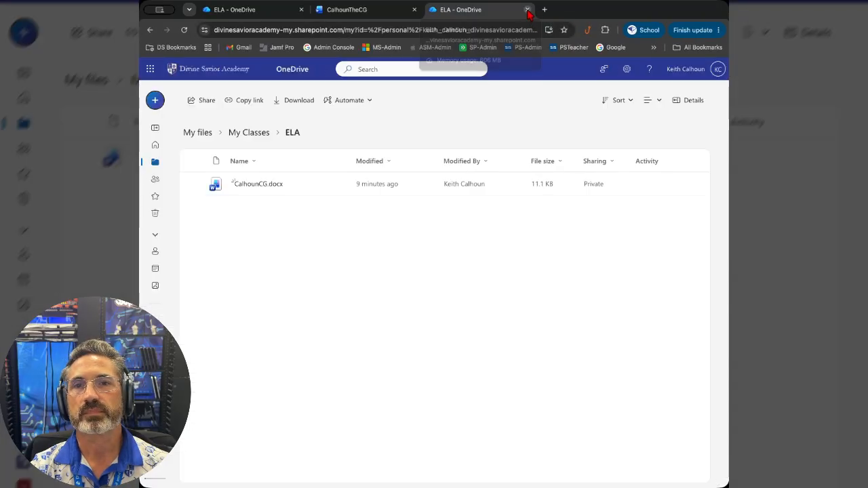
left_click(528, 10)
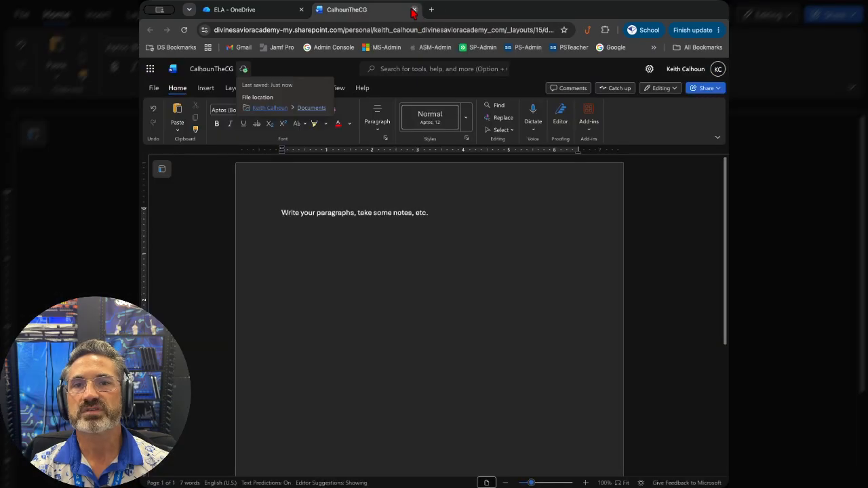
left_click(414, 10)
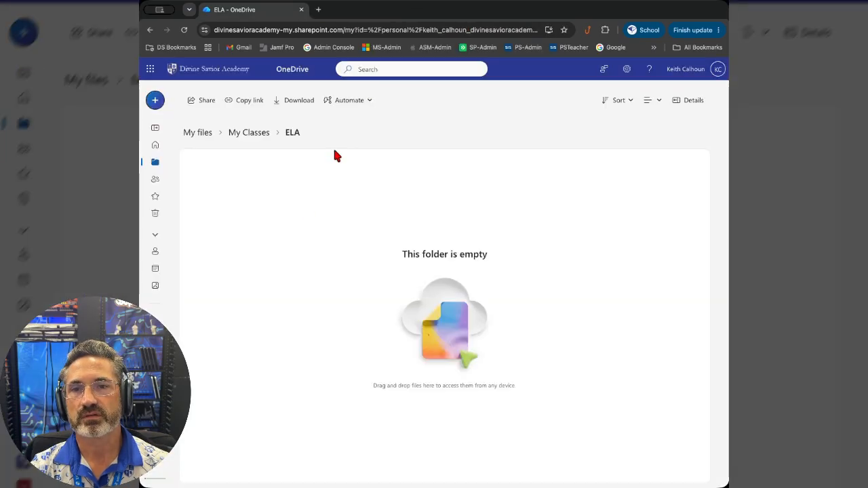
left_click(249, 133)
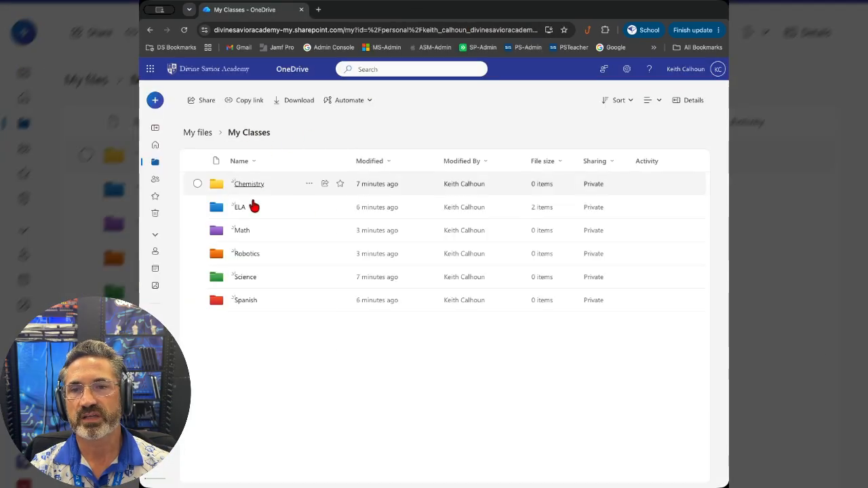
left_click(240, 207)
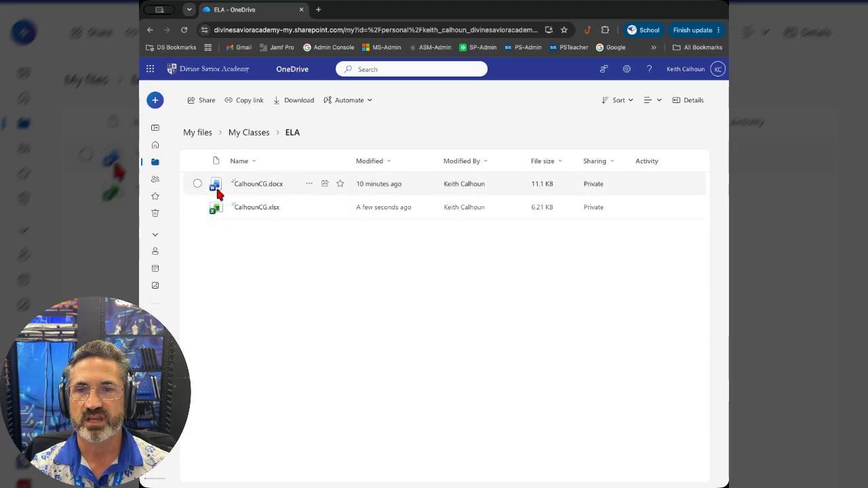
Step: Return to the My Classes folder and look over the types of items that can be created there
left_click(246, 133)
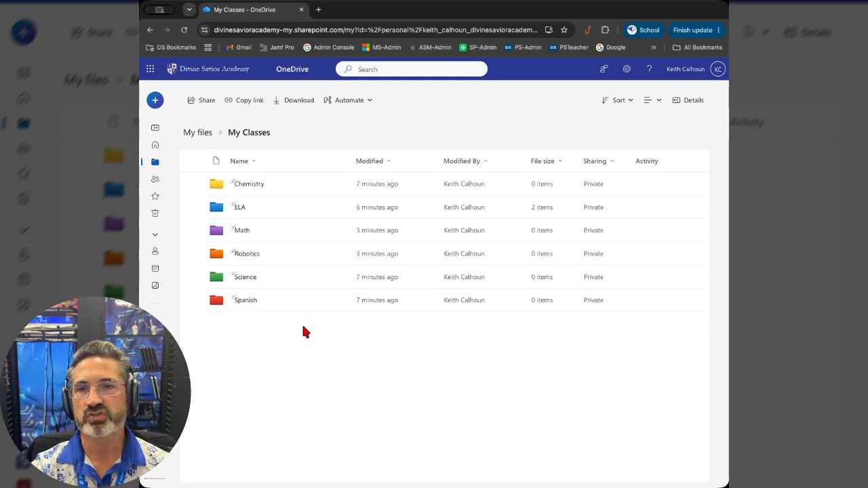
left_click(155, 101)
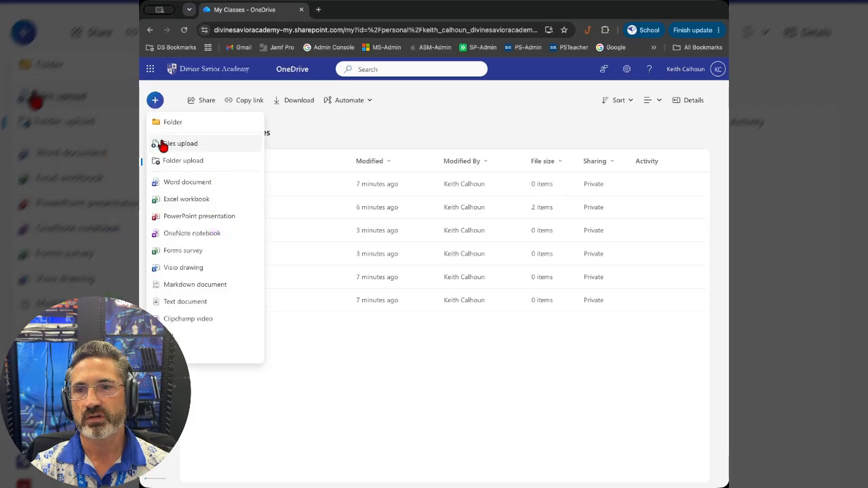
left_click(270, 245)
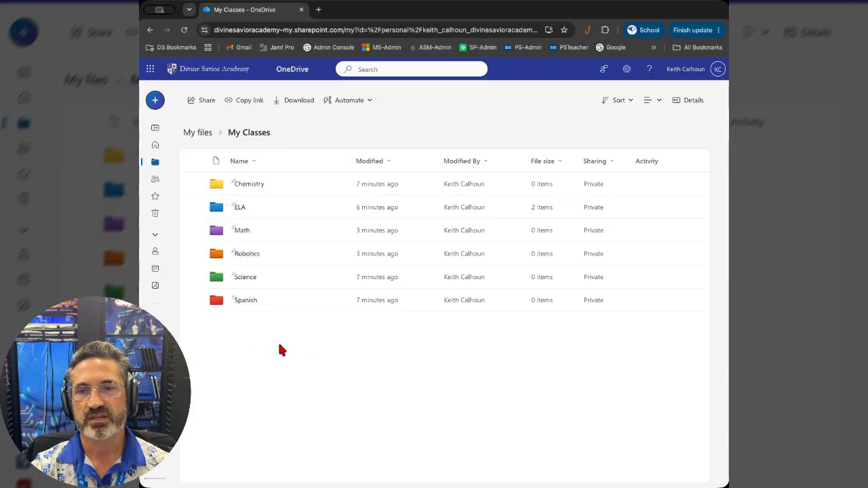